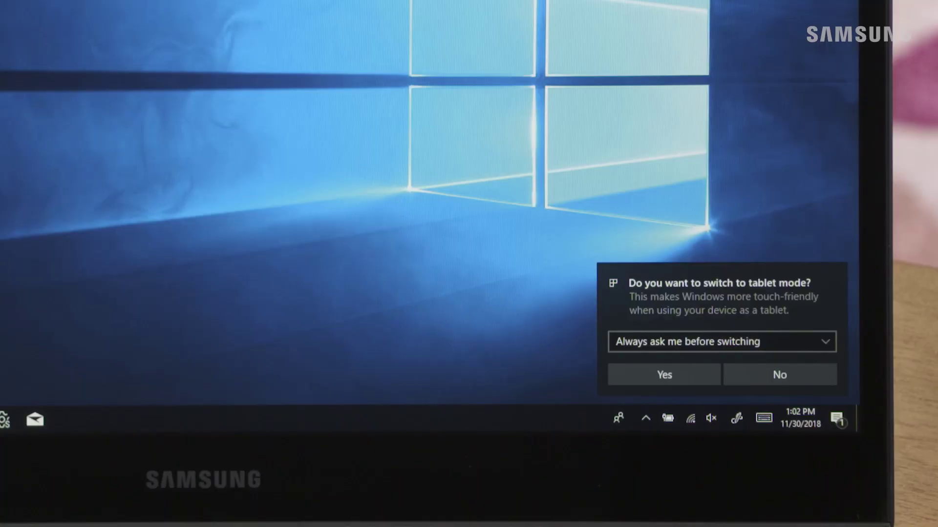
Accept the prompt to switch the notebook into tablet mode
click(665, 375)
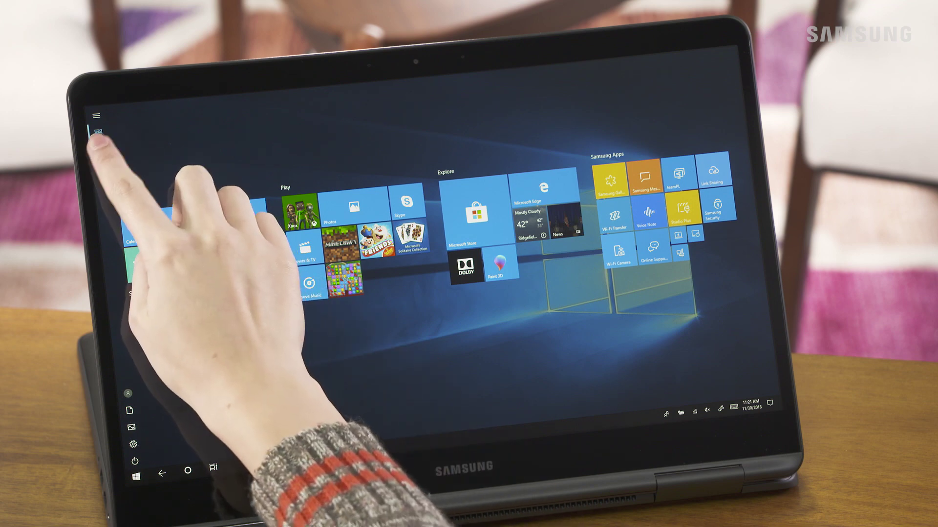
Show the alphabetical All apps list and expand the Start sidebar to show its labels
click(100, 149)
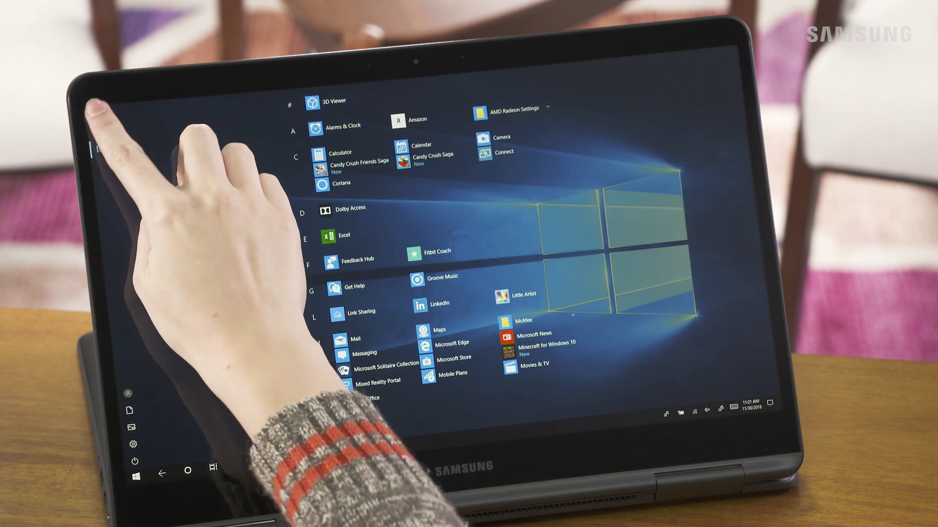
click(96, 115)
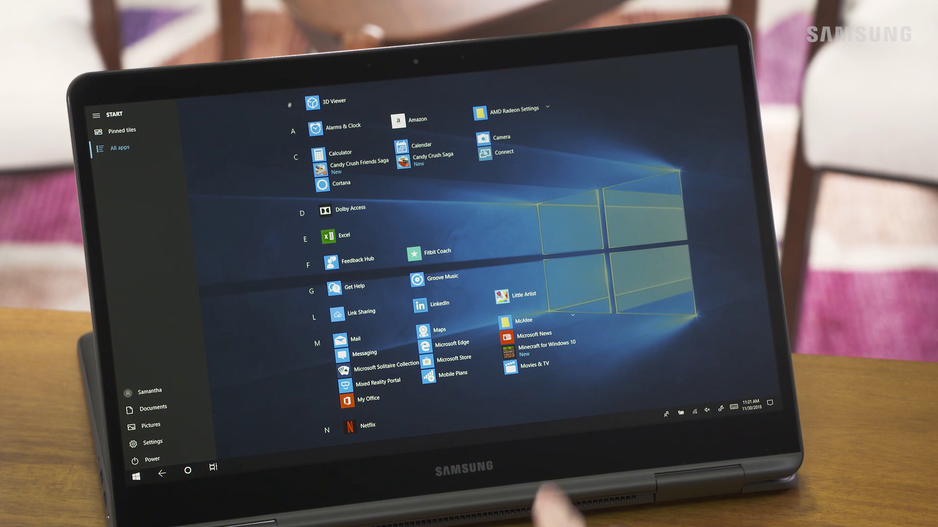
Open Action Center, expand all quick-action tiles, clear all notifications, then dismiss the panel
drag(762, 213, 586, 213)
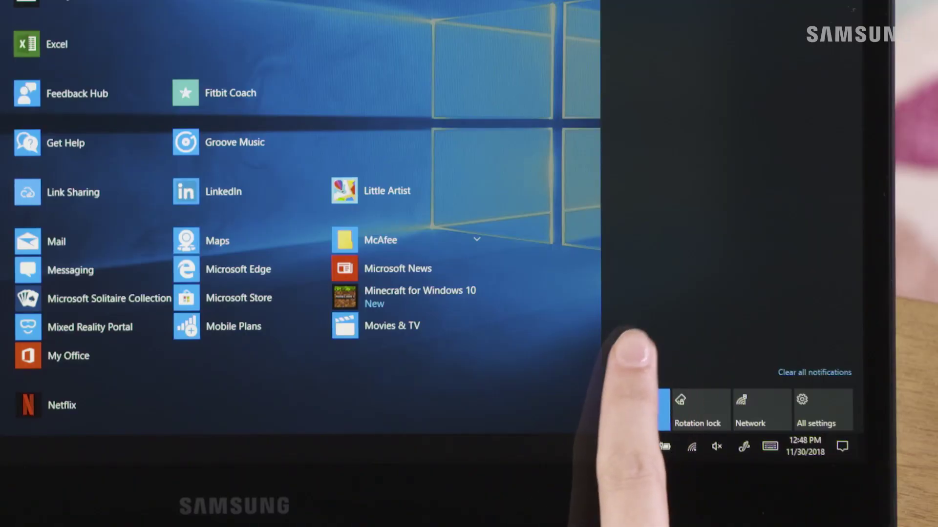
click(655, 376)
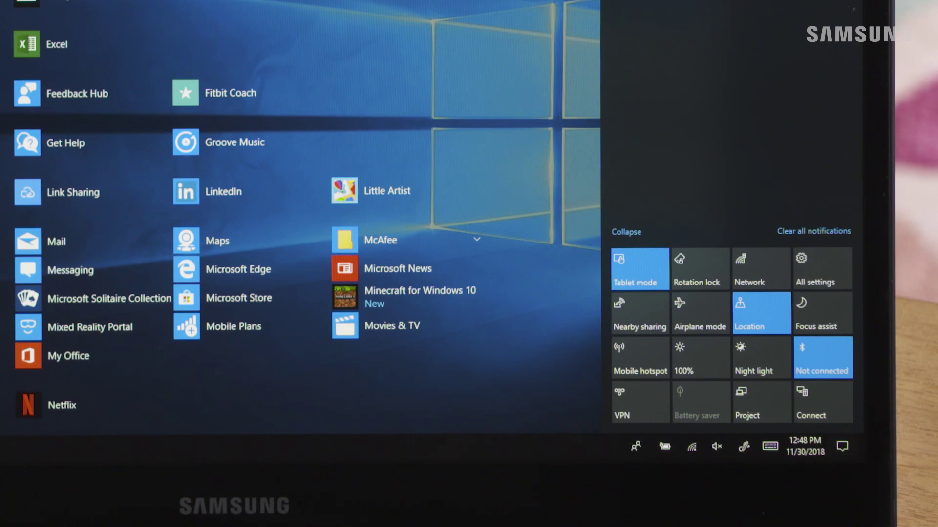
click(813, 231)
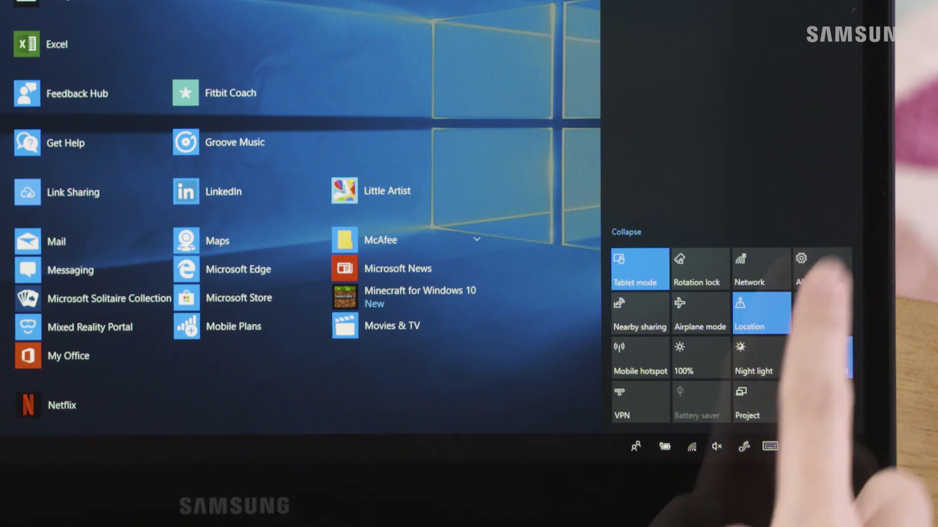
click(607, 188)
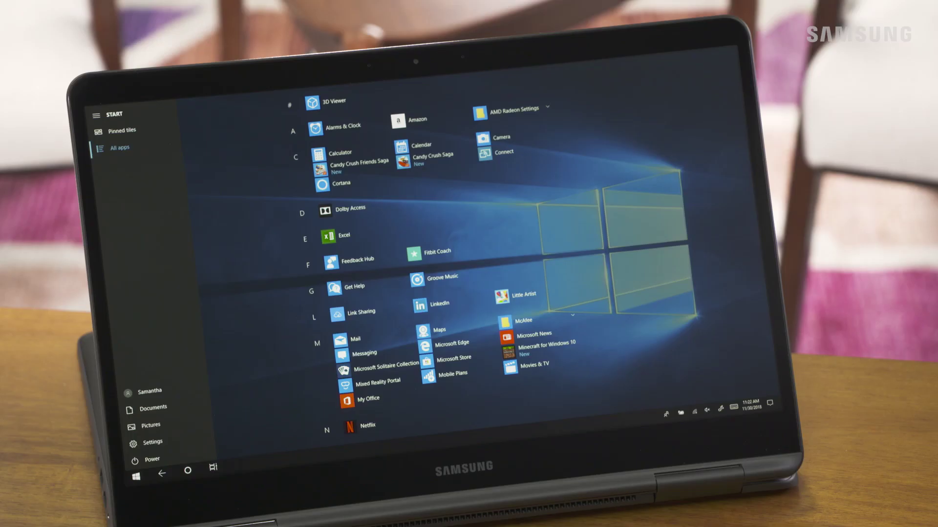
In Task View, close the Settings window and bring up the Samsung webpage in Edge
click(213, 467)
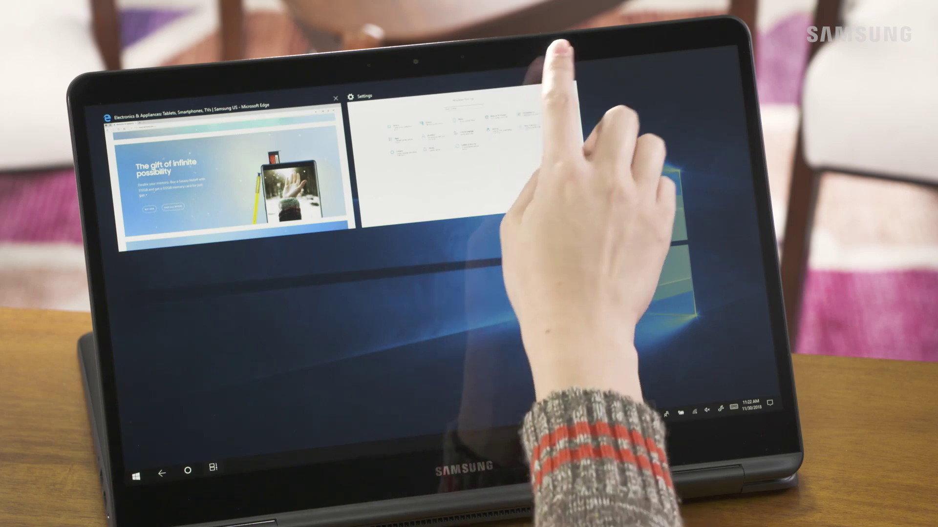
drag(564, 147, 524, 48)
click(272, 168)
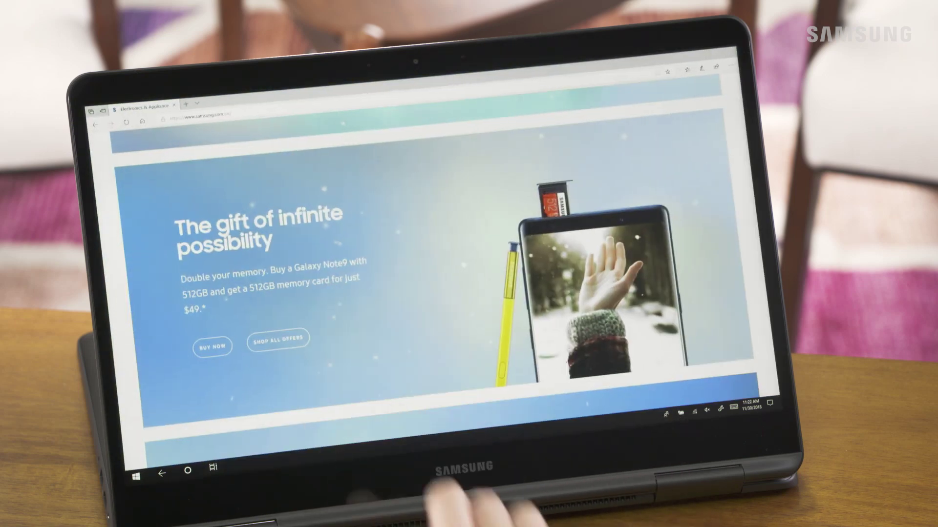